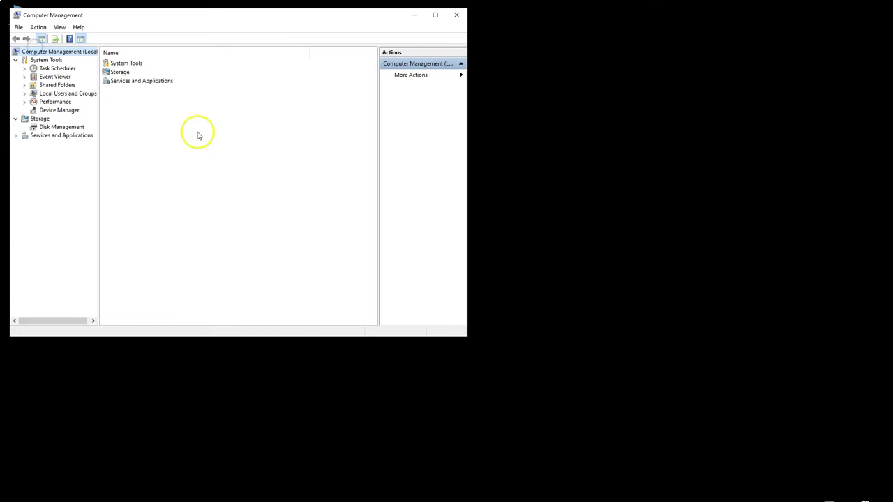
Open Device Manager and expand Display adapters to show Intel HD Graphics 630 and GTX 1050 Ti
{"action": "left_click", "coordinate": [64, 110]}
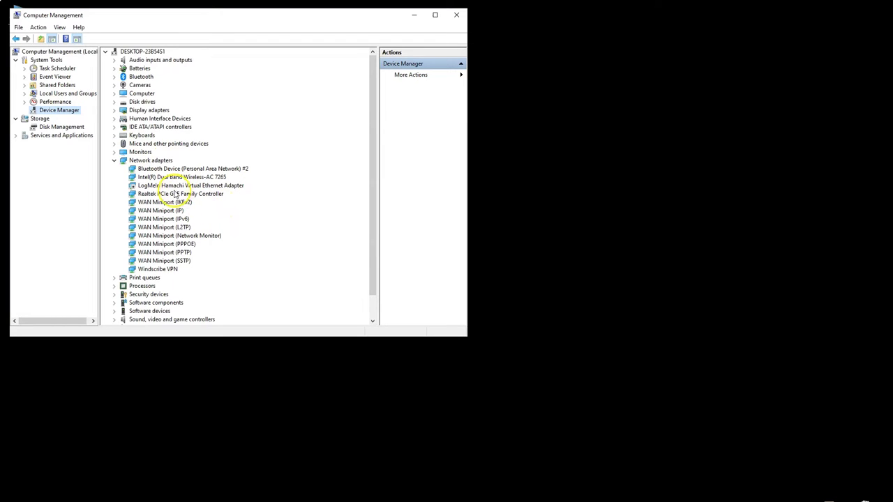
{"action": "left_click", "coordinate": [113, 111]}
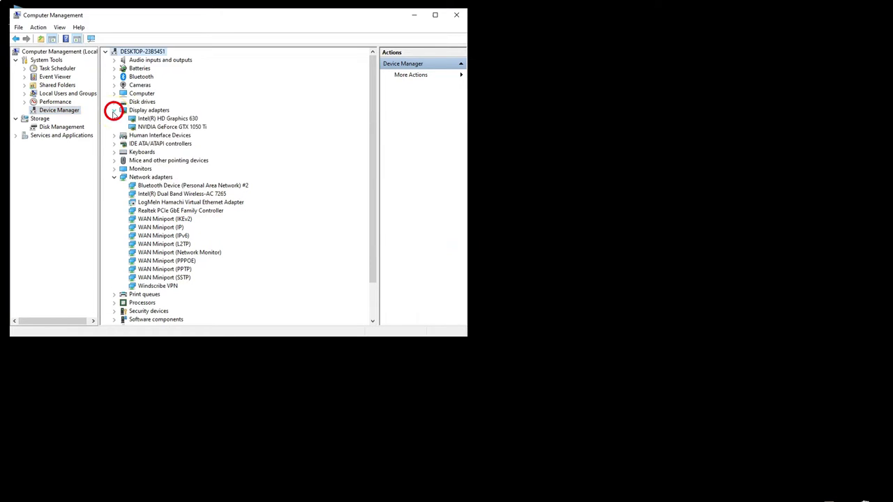
{"action": "left_click", "coordinate": [184, 119]}
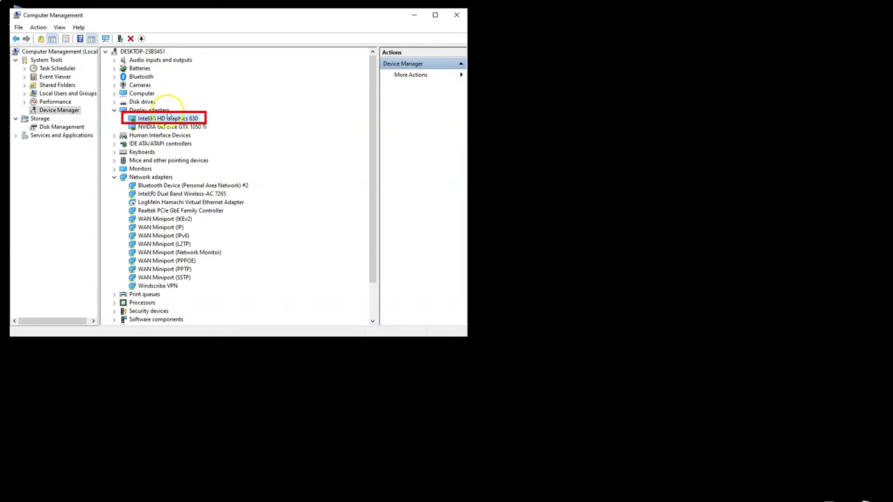
Confirm the Intel Core i7-7700HQ under Processors, then search Windows for the dxdiag command
{"action": "left_click", "coordinate": [114, 111]}
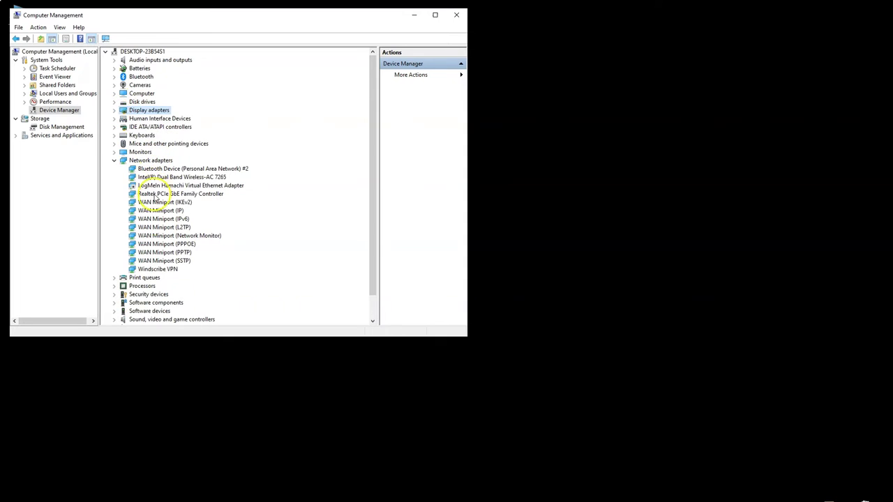
{"action": "scroll", "coordinate": [143, 223], "scroll_direction": "down", "scroll_amount": 1}
{"action": "left_click", "coordinate": [114, 261]}
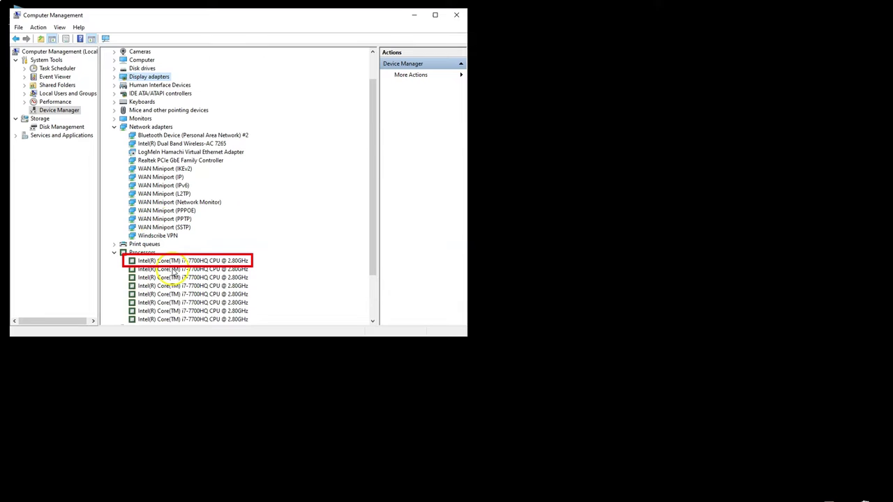
{"action": "scroll", "coordinate": [180, 278], "scroll_direction": "down", "scroll_amount": 1}
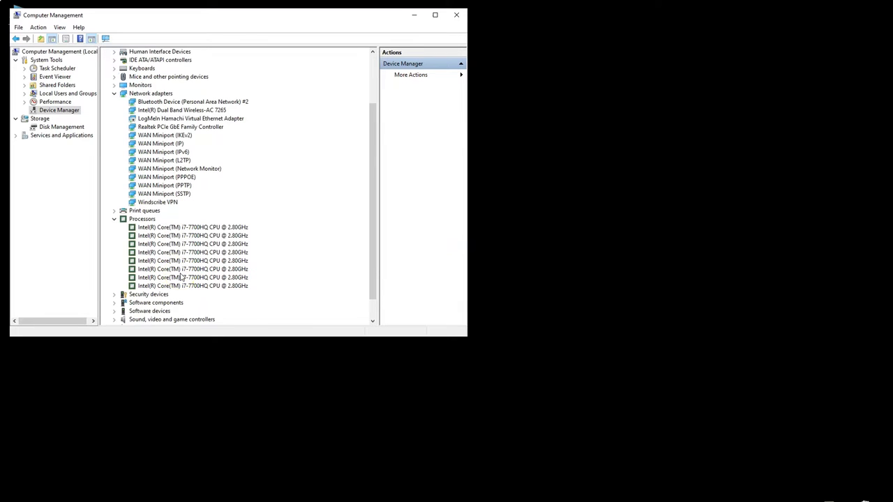
{"action": "left_click", "coordinate": [226, 229]}
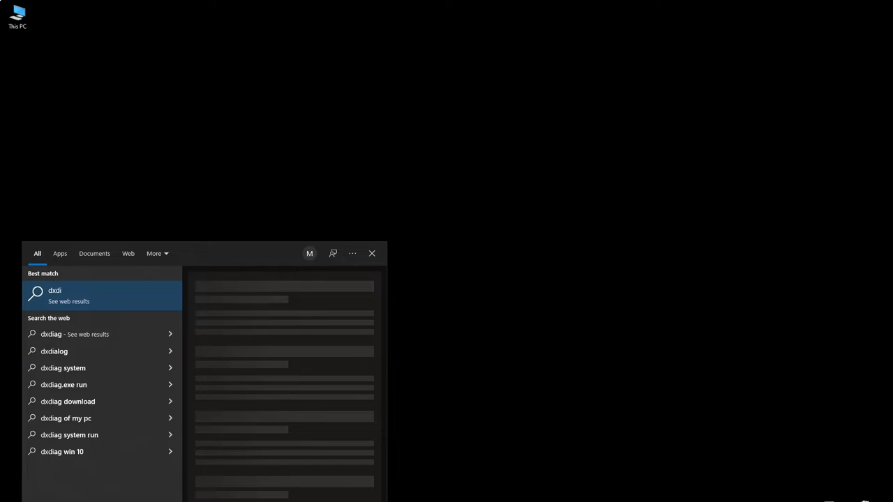
{"action": "type", "text": "ag"}
{"action": "left_click", "coordinate": [104, 291]}
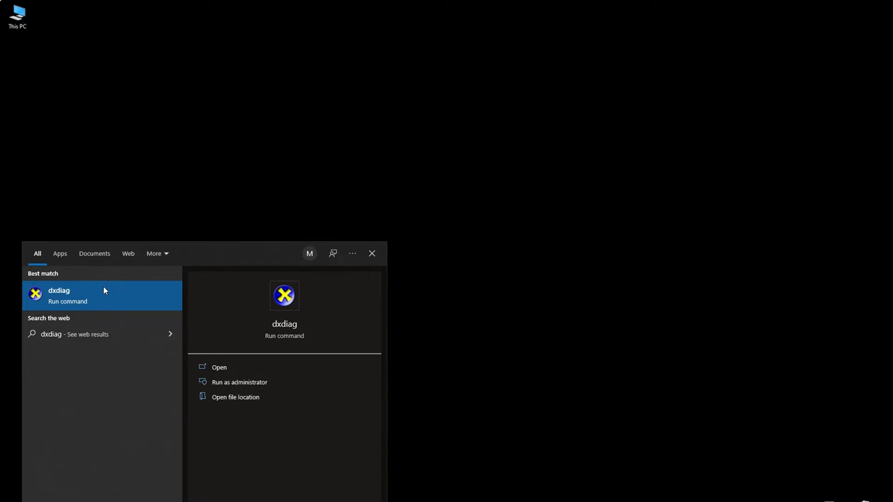
Run dxdiag, check the Display 1 tab's Intel HD Graphics 630 driver 22.20.16.4749, then exit
{"action": "left_click", "coordinate": [89, 296]}
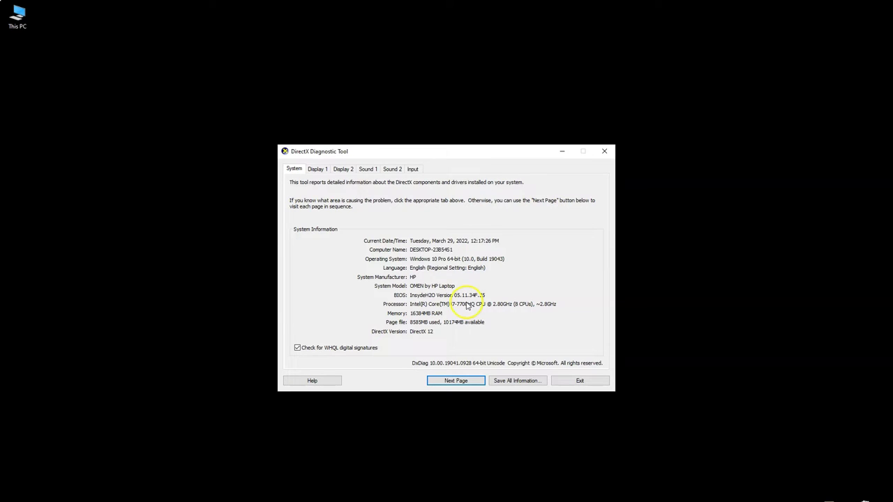
{"action": "left_click", "coordinate": [311, 170]}
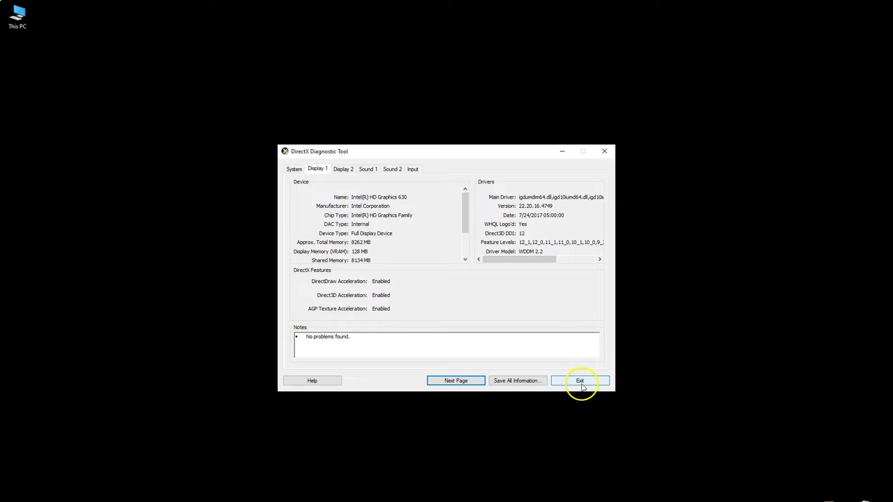
{"action": "left_click", "coordinate": [581, 385]}
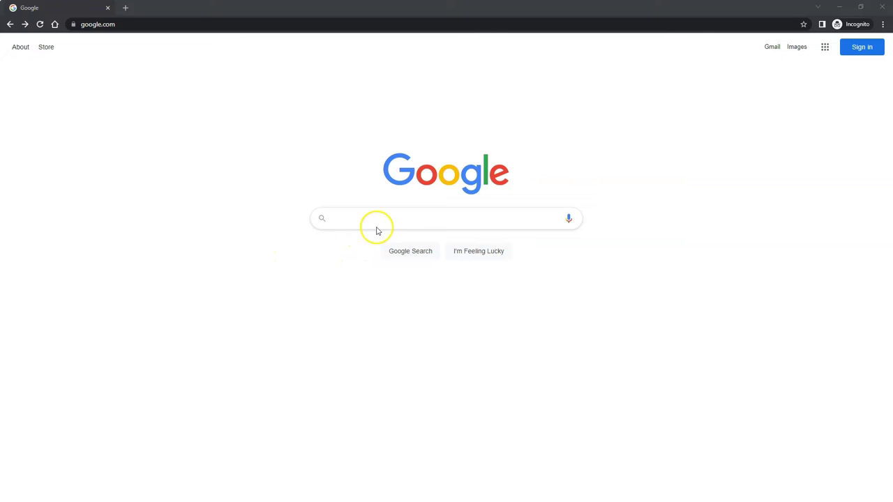
Google 'intel hd graphics download' and open Intel's Download Intel Drivers and Software page
{"action": "left_click", "coordinate": [427, 225]}
{"action": "type", "text": "intel hd gr"}
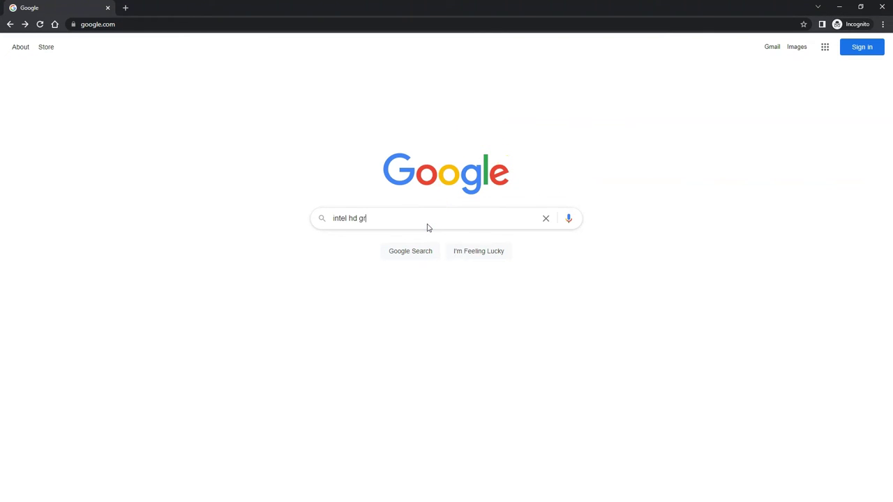
{"action": "type", "text": "aphics download"}
{"action": "key", "text": "Return"}
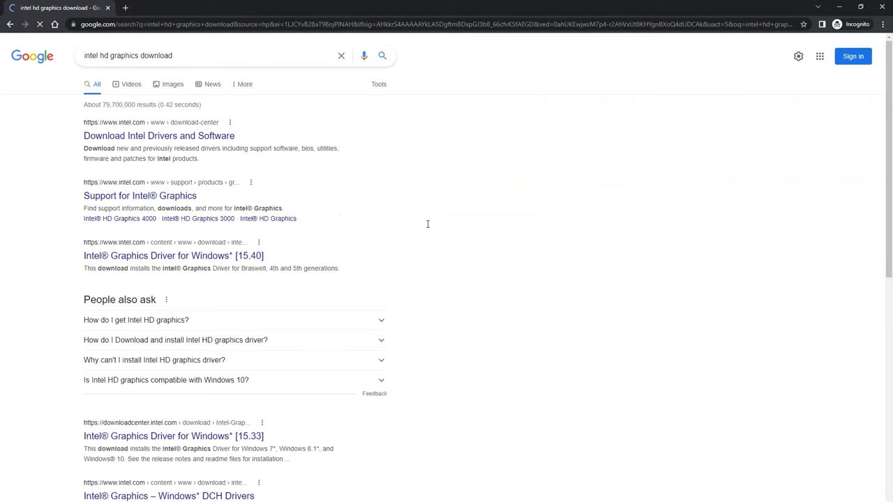
{"action": "left_click", "coordinate": [438, 219]}
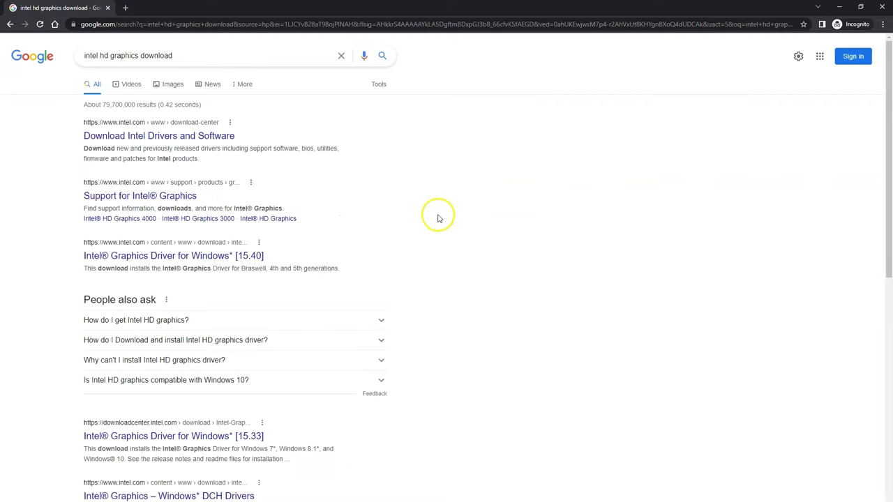
{"action": "left_click", "coordinate": [200, 138]}
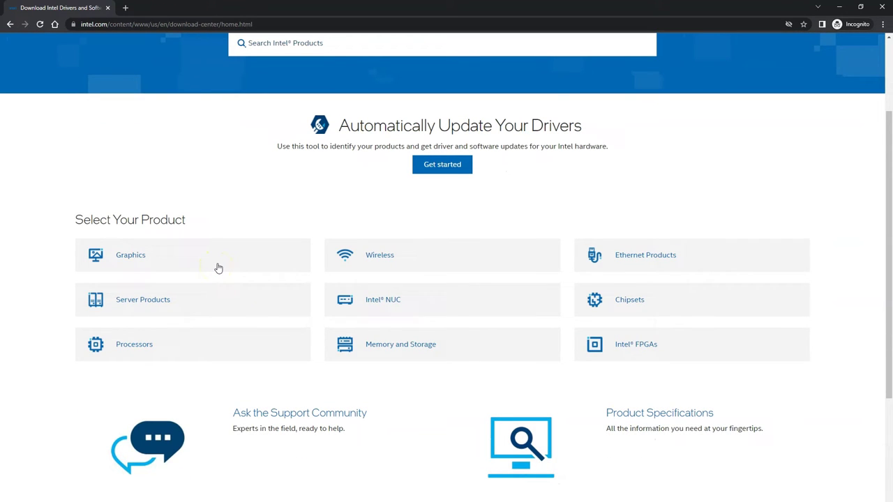
Filter the Graphics downloads by Intel HD Graphics Family, then by Intel HD Graphics 630
{"action": "left_click", "coordinate": [151, 257]}
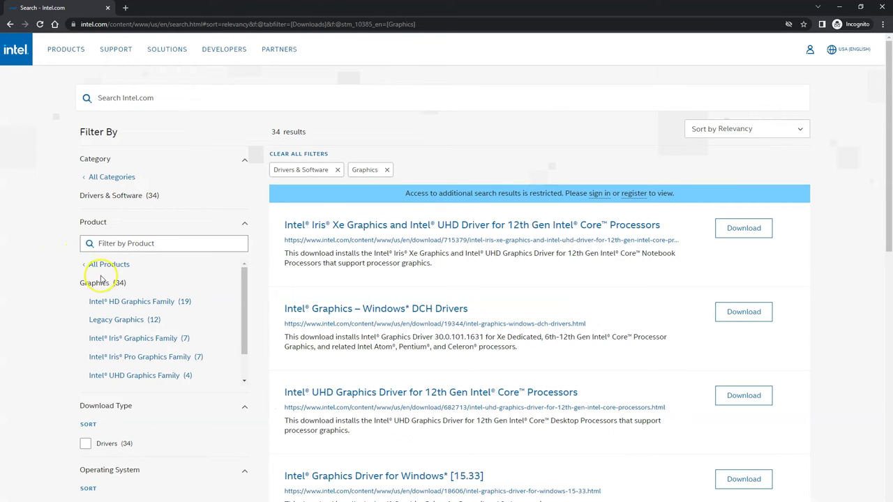
{"action": "scroll", "coordinate": [226, 295], "scroll_direction": "down", "scroll_amount": 1}
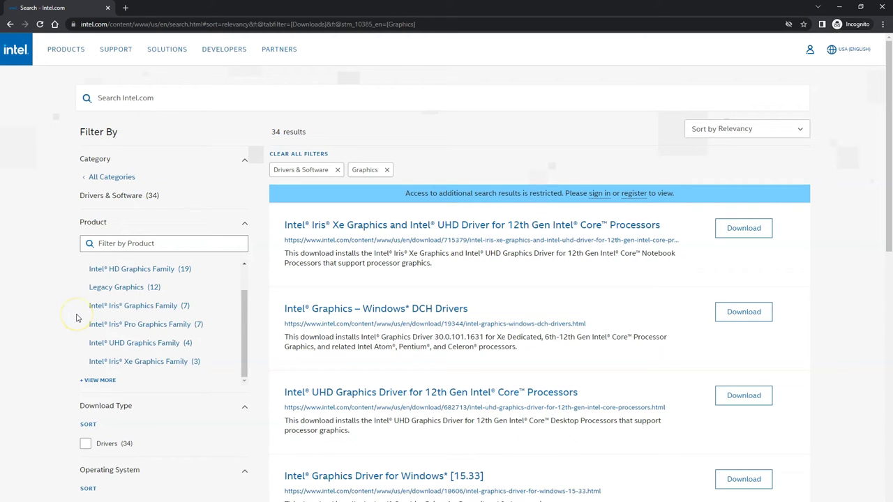
{"action": "left_click", "coordinate": [129, 276]}
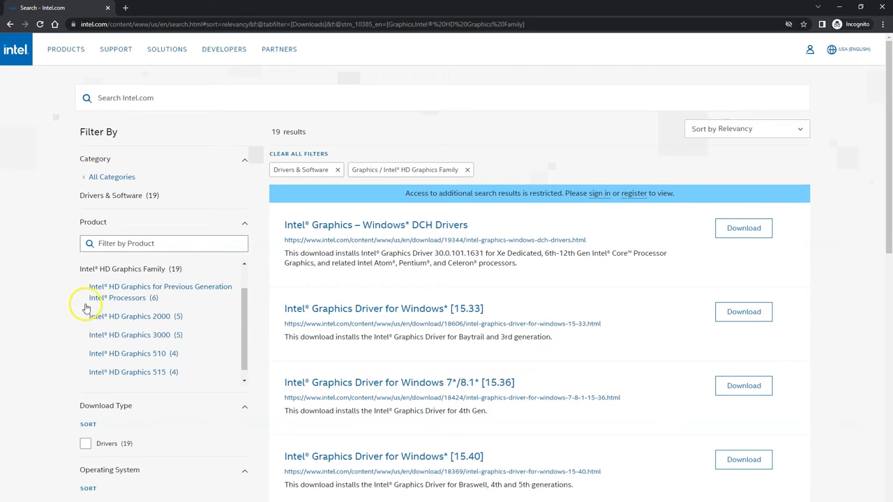
{"action": "left_click", "coordinate": [139, 336]}
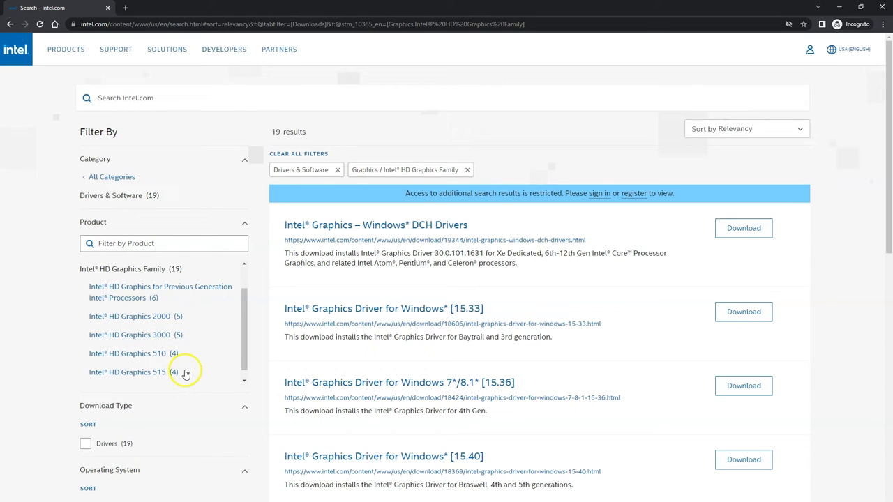
{"action": "scroll", "coordinate": [185, 375], "scroll_direction": "down", "scroll_amount": 1}
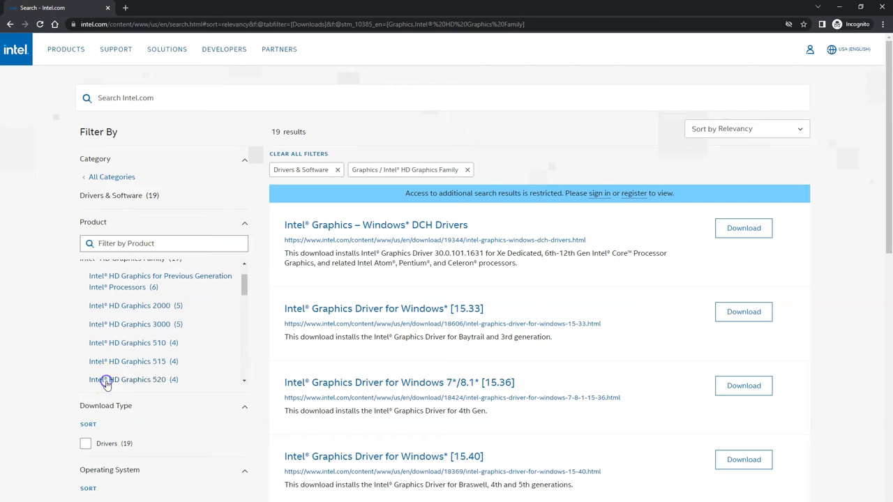
{"action": "scroll", "coordinate": [151, 338], "scroll_direction": "down", "scroll_amount": 3}
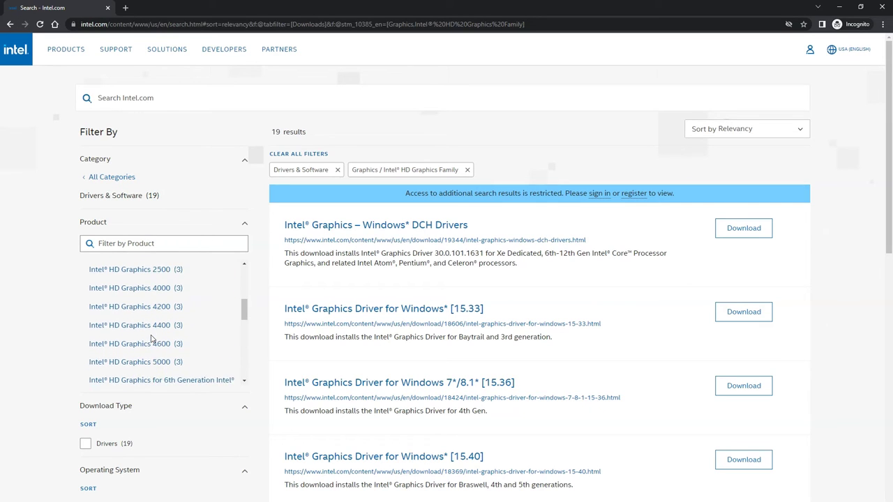
{"action": "scroll", "coordinate": [151, 341], "scroll_direction": "down", "scroll_amount": 4}
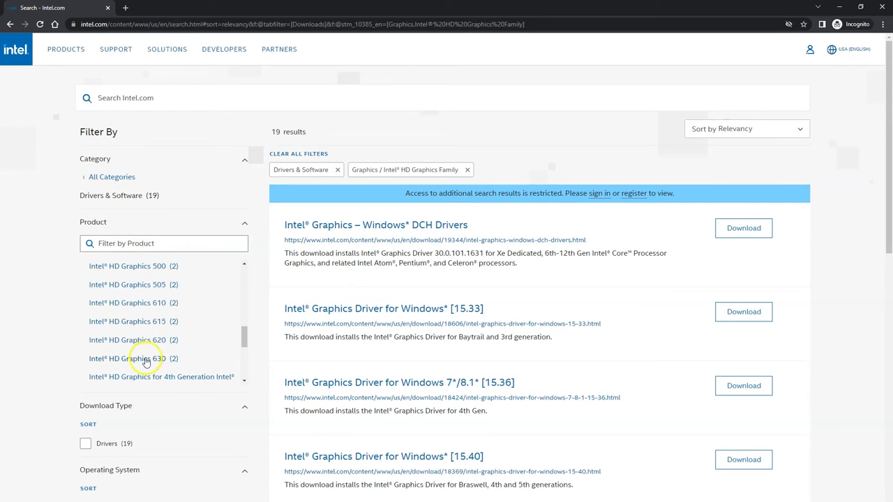
{"action": "left_click", "coordinate": [146, 361]}
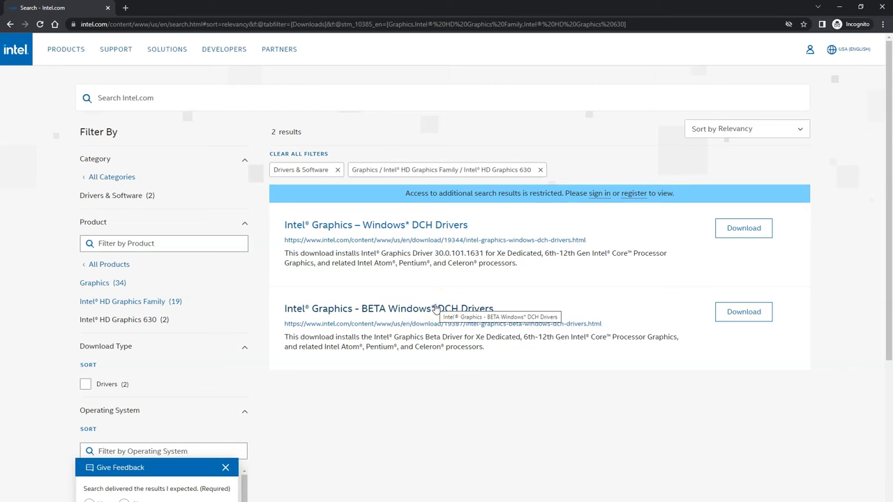
Download igfx_win_101.1631.exe from the Intel Graphics – Windows DCH Drivers page
{"action": "left_click", "coordinate": [435, 232]}
{"action": "scroll", "coordinate": [418, 293], "scroll_direction": "down", "scroll_amount": 10}
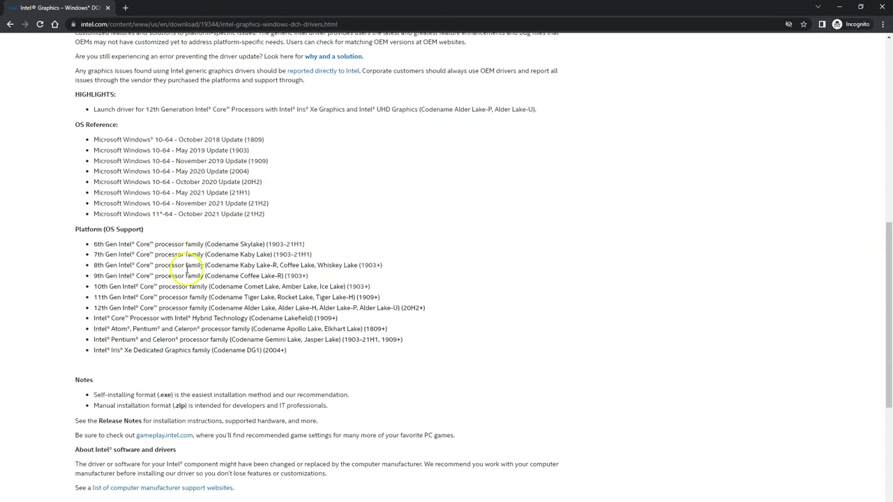
{"action": "scroll", "coordinate": [202, 262], "scroll_direction": "up", "scroll_amount": 10}
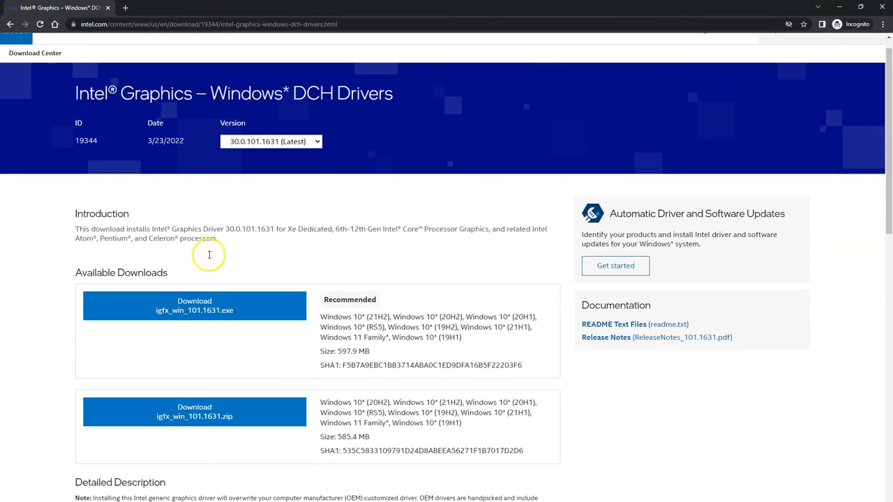
{"action": "scroll", "coordinate": [244, 296], "scroll_direction": "down", "scroll_amount": 1}
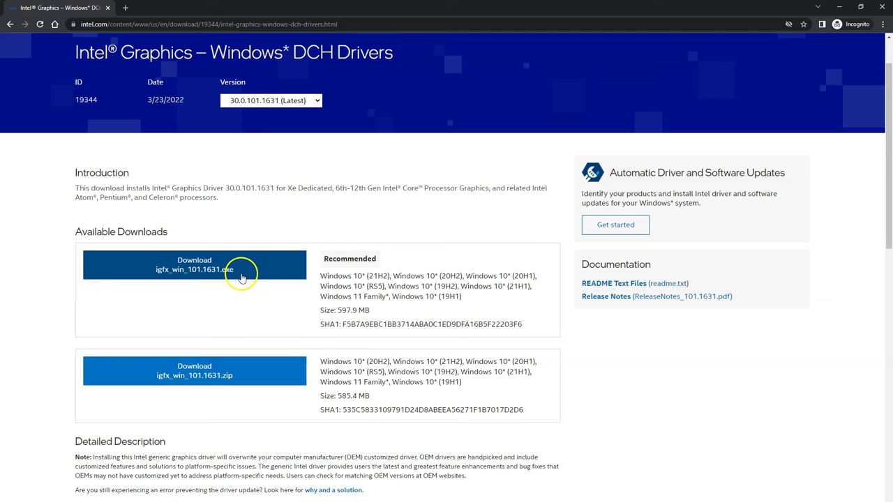
{"action": "left_click", "coordinate": [241, 276]}
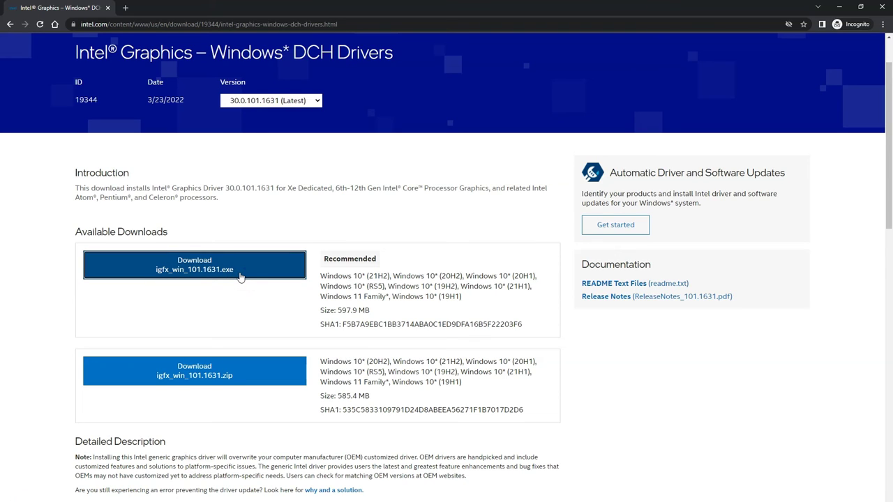
{"action": "left_click", "coordinate": [243, 267]}
{"action": "left_click", "coordinate": [235, 372]}
{"action": "scroll", "coordinate": [194, 365], "scroll_direction": "down", "scroll_amount": 1}
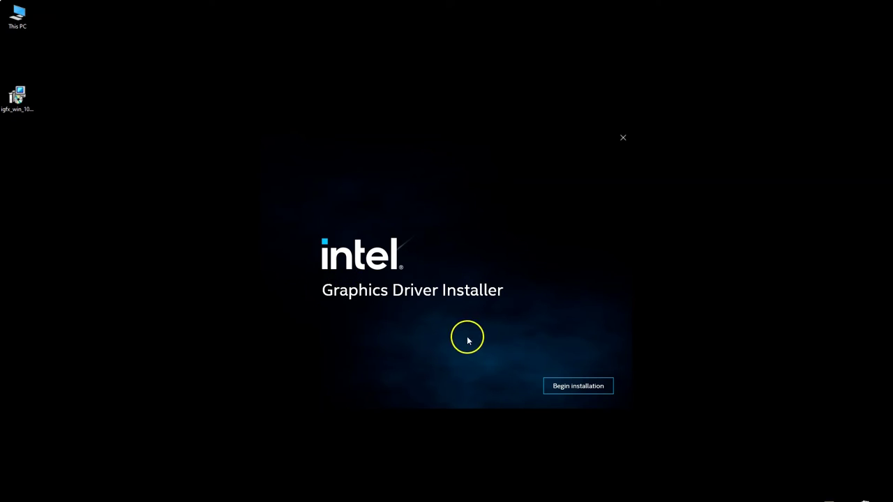
Begin the driver installation and scroll the Intel Software License Agreement to its end
{"action": "left_click", "coordinate": [580, 387]}
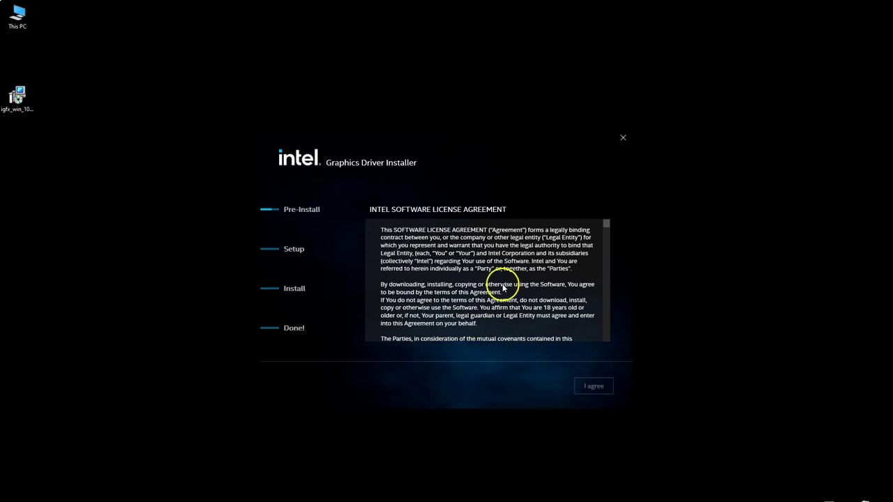
{"action": "scroll", "coordinate": [536, 261], "scroll_direction": "down", "scroll_amount": 5}
{"action": "left_click_drag", "start_coordinate": [604, 240], "coordinate": [618, 346]}
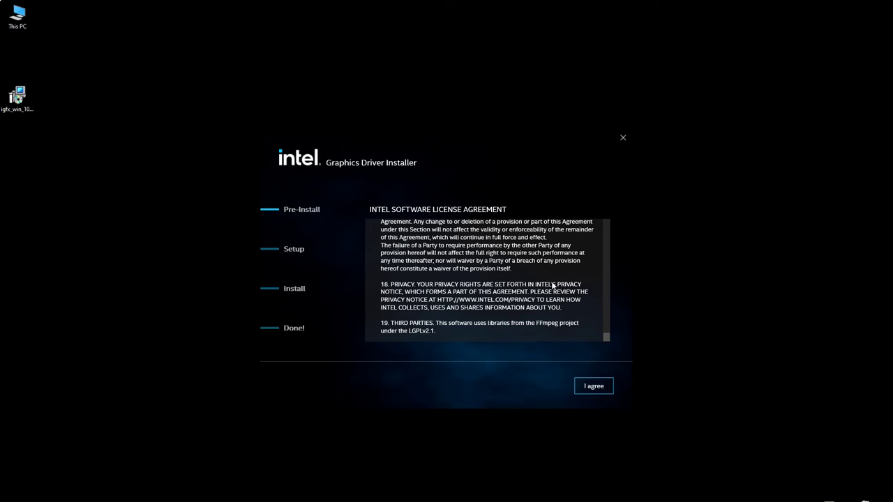
{"action": "left_click", "coordinate": [511, 275]}
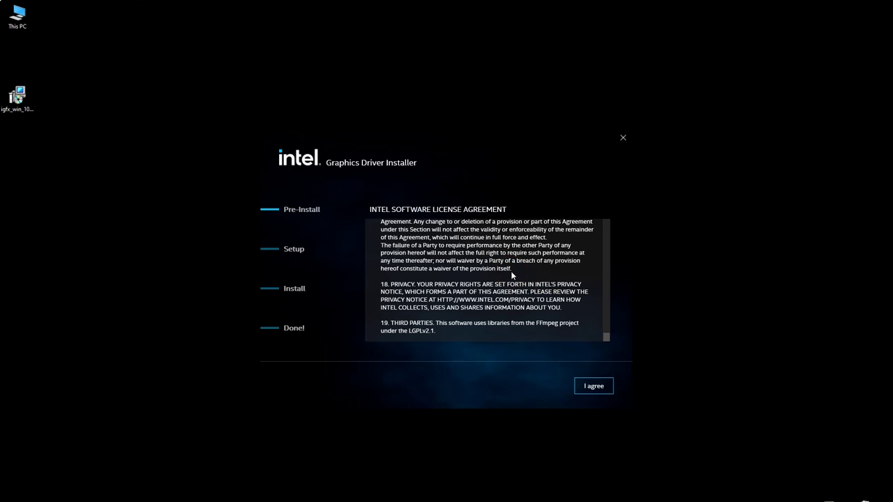